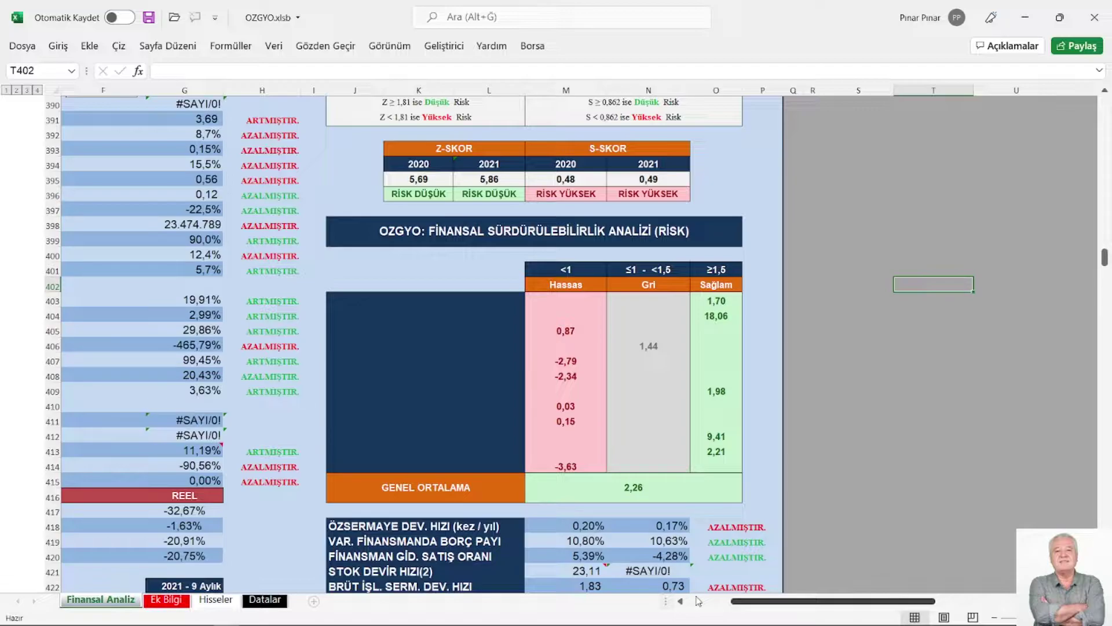
Step: Leave the ratio analysis section and return to the workbook's main menu area
left_click(695, 603)
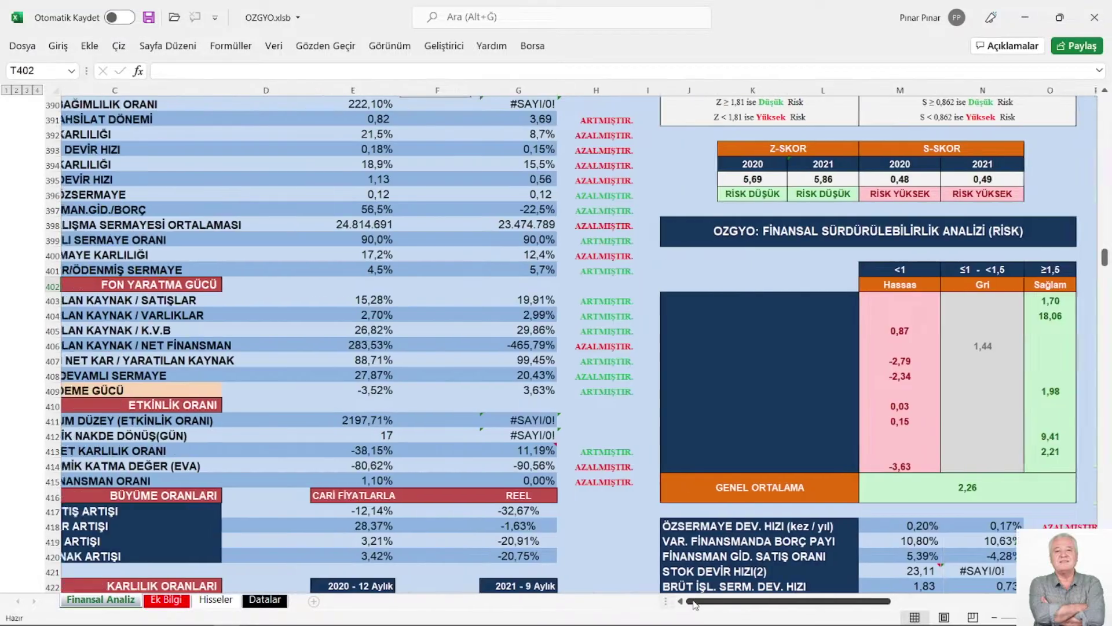
scroll(387, 457, "down", 5)
scroll(387, 457, "down", 3)
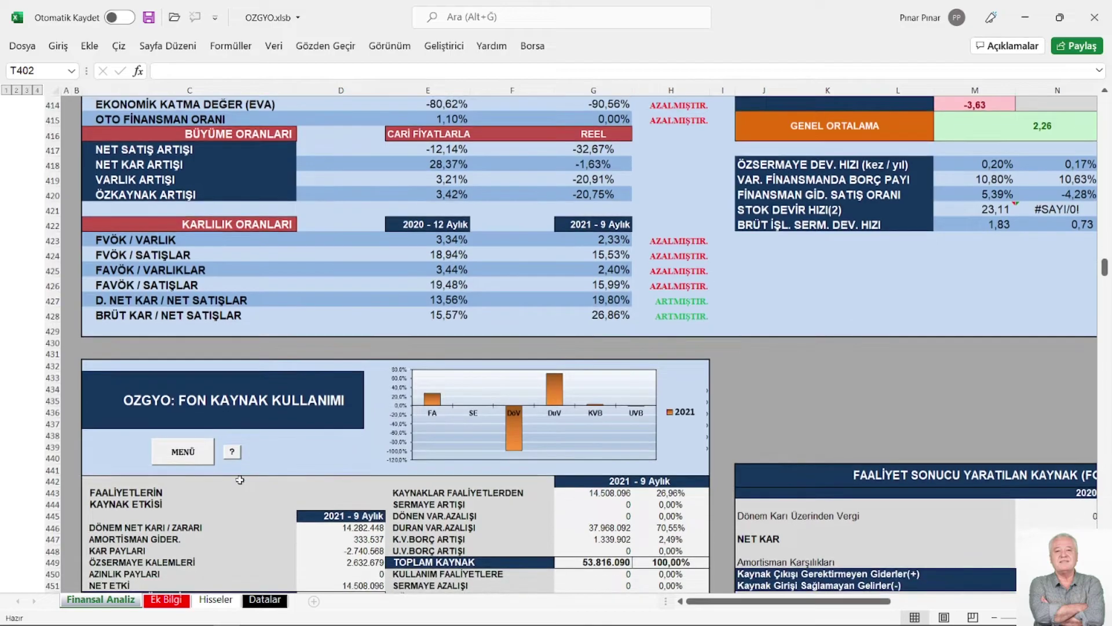
left_click(179, 452)
Step: Examine the OZGYO VARLIKLAR table from cash through TOPLAM AKTİFLER, comparing the 2020/12 and 2021/09 asset figures
scroll(751, 347, "down", 4)
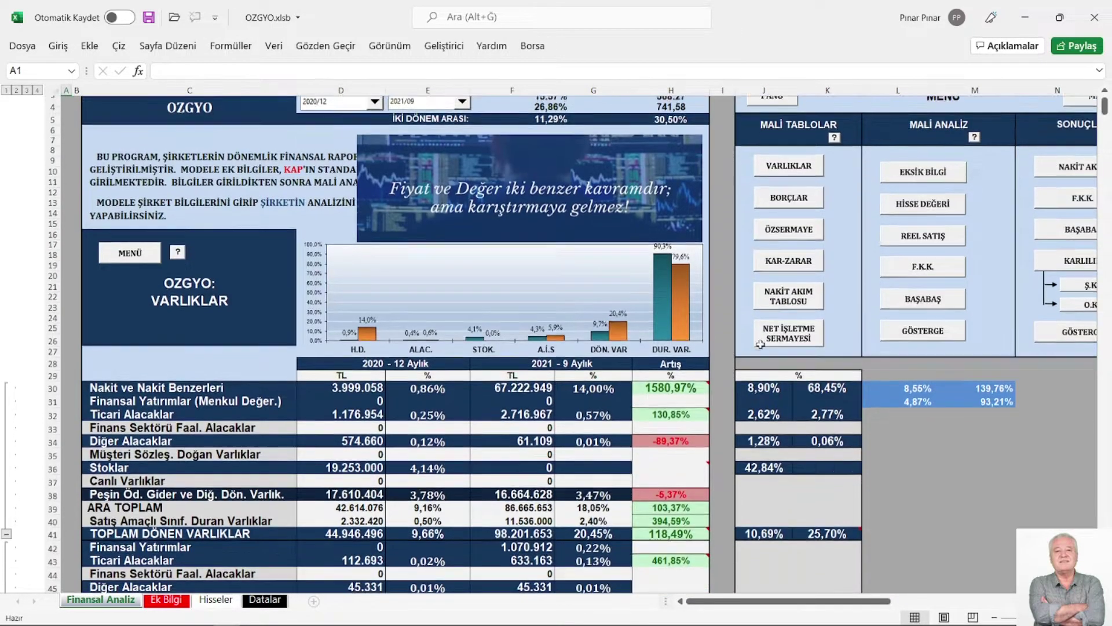
scroll(637, 346, "down", 1)
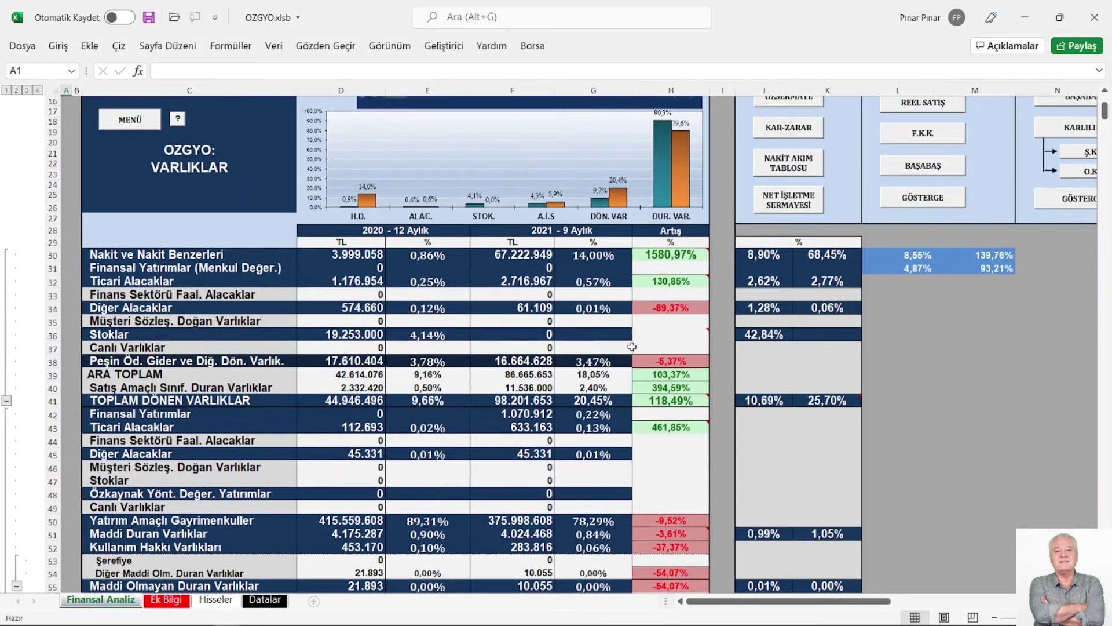
scroll(563, 344, "down", 1)
scroll(563, 344, "up", 1)
scroll(571, 329, "up", 1)
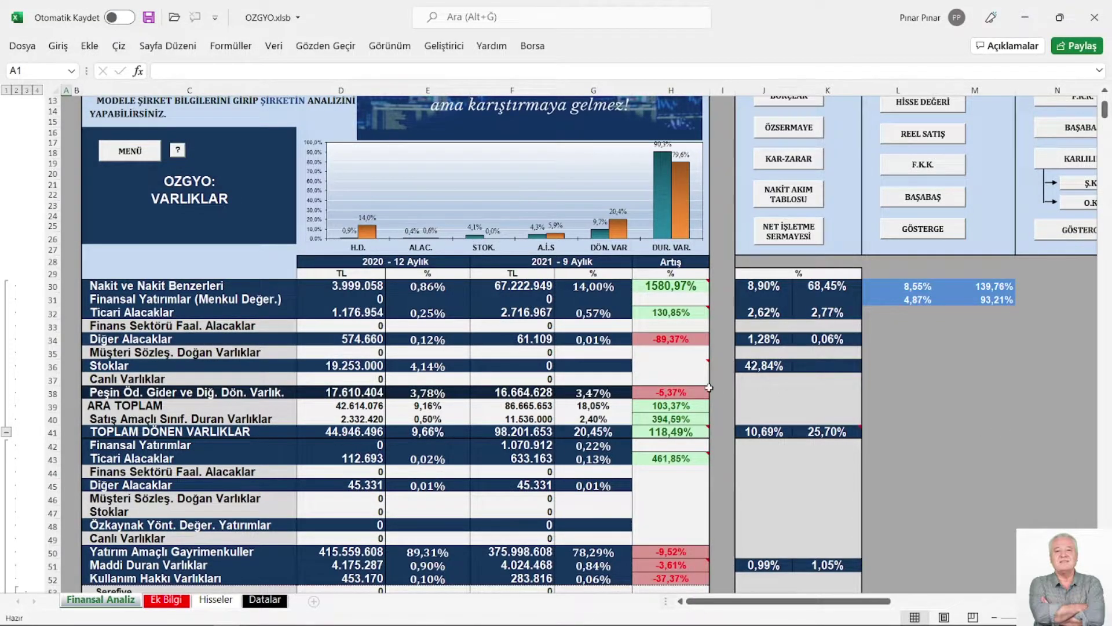
scroll(638, 383, "down", 1)
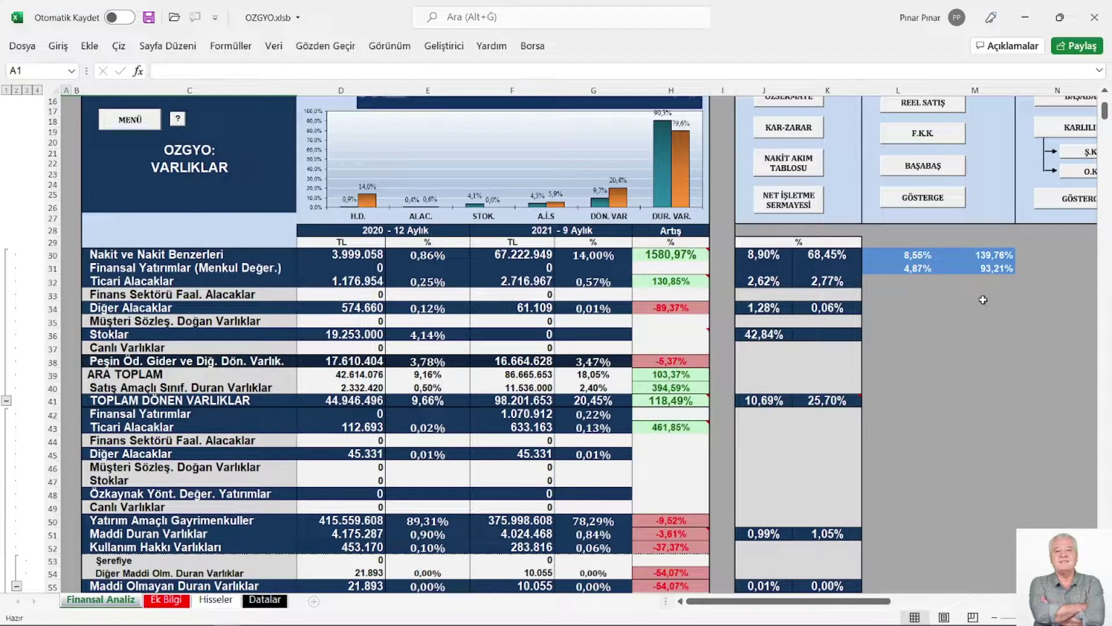
scroll(983, 300, "down", 1)
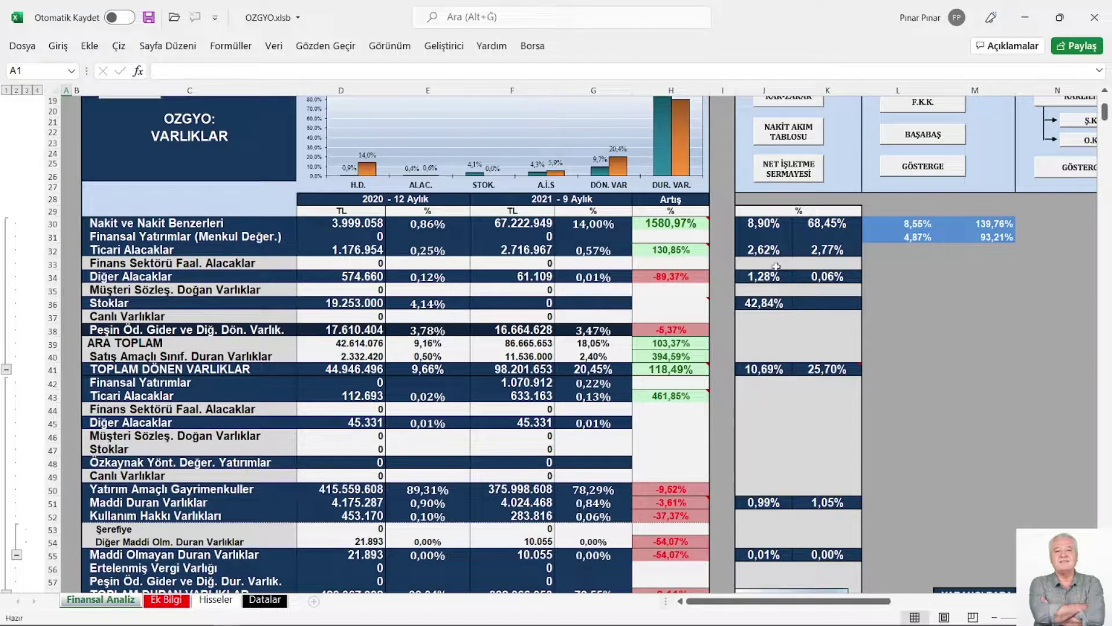
scroll(367, 335, "down", 1)
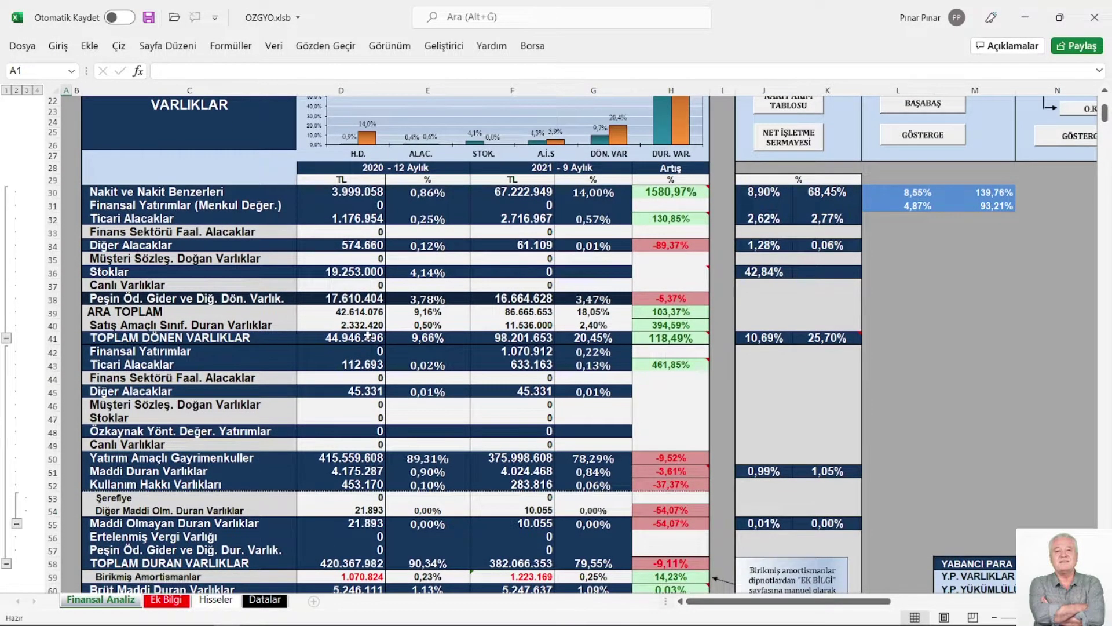
scroll(367, 335, "down", 1)
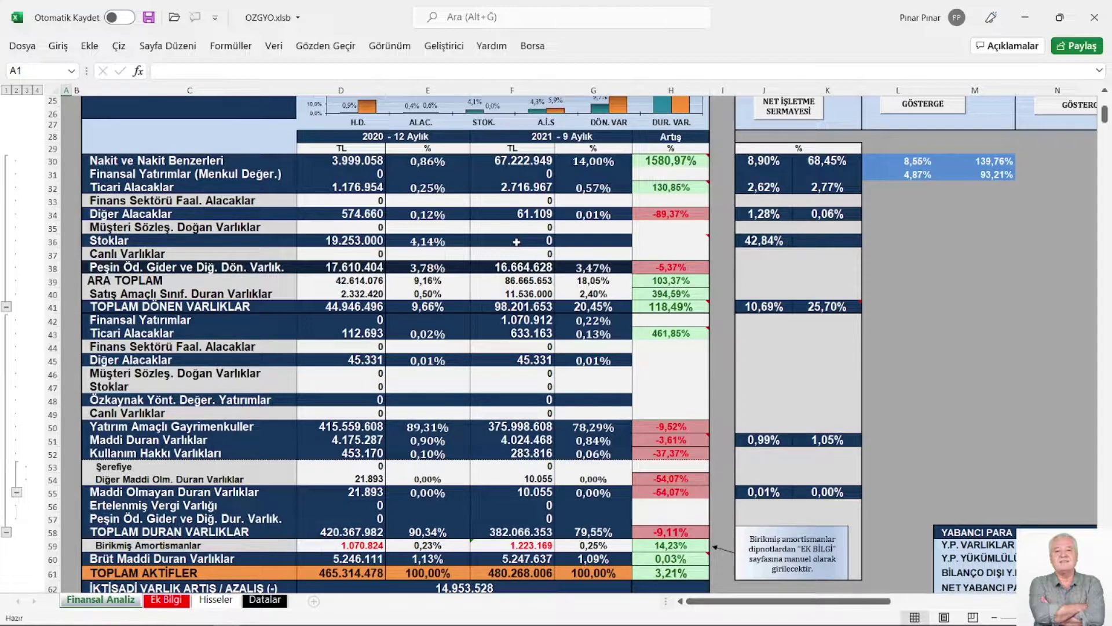
scroll(516, 244, "down", 2)
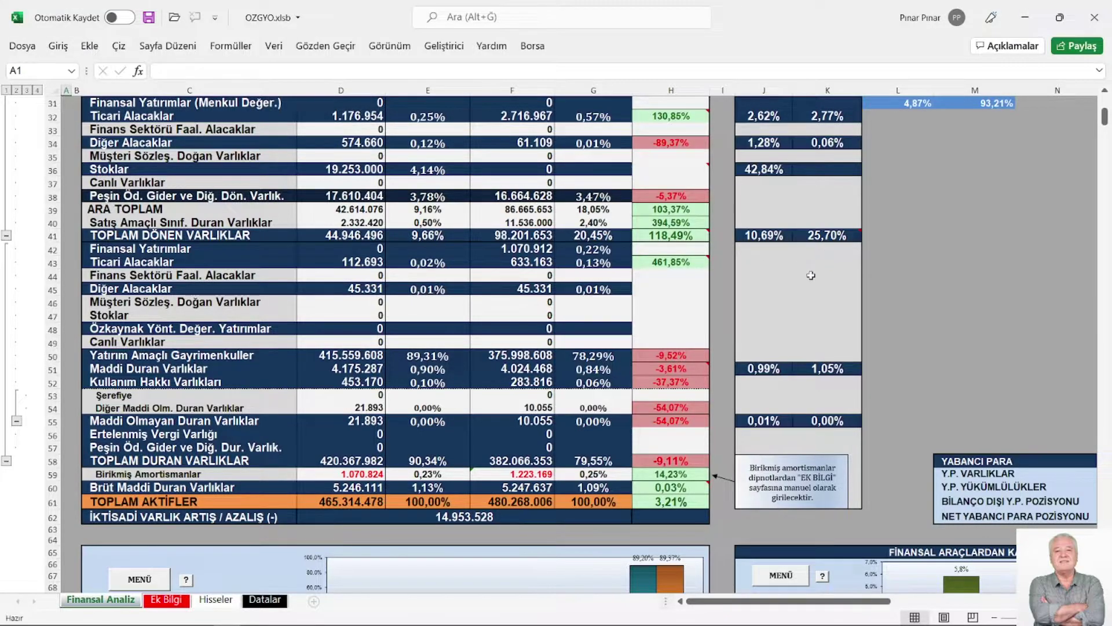
scroll(810, 276, "down", 2)
scroll(810, 276, "down", 4)
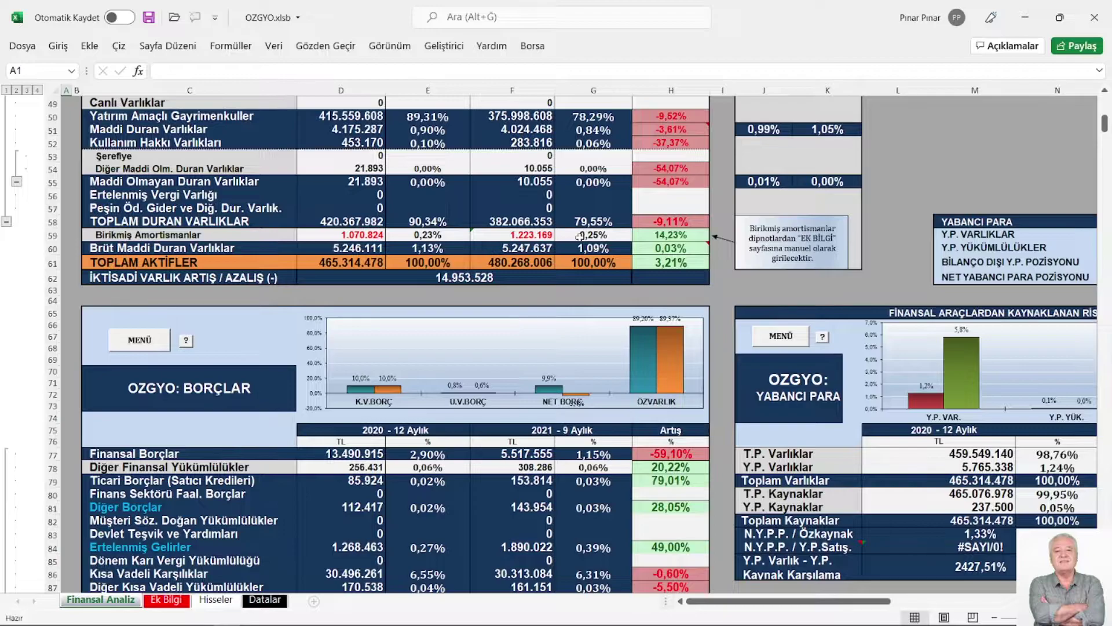
scroll(579, 236, "down", 1)
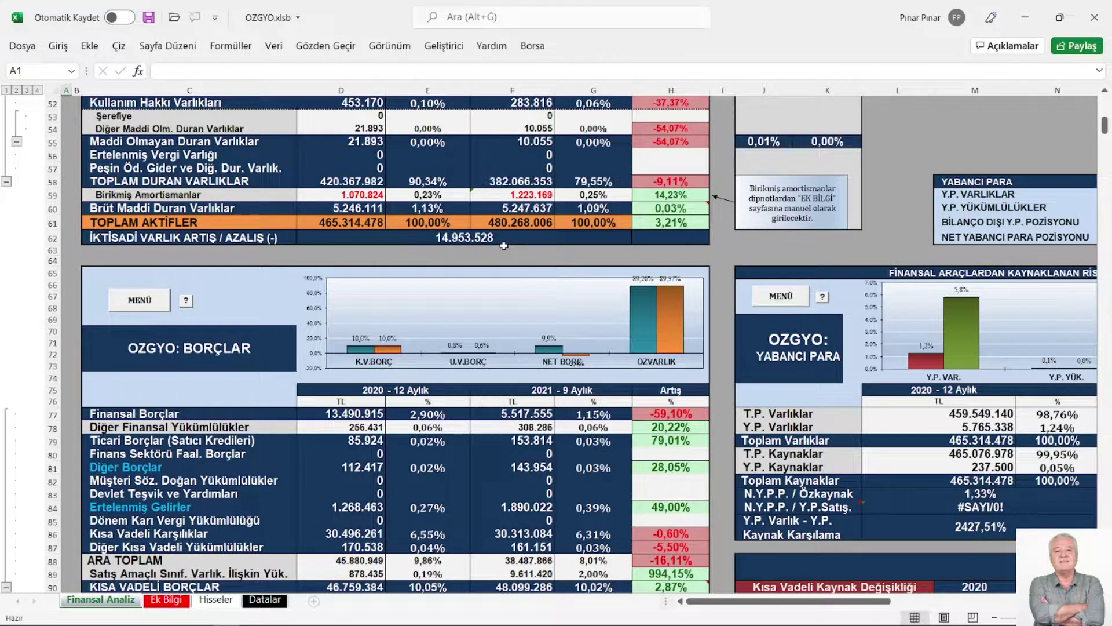
Step: Examine the OZGYO BORÇLAR table from Finansal Borçlar through TOPLAM PASİFLER for both periods
scroll(504, 245, "down", 3)
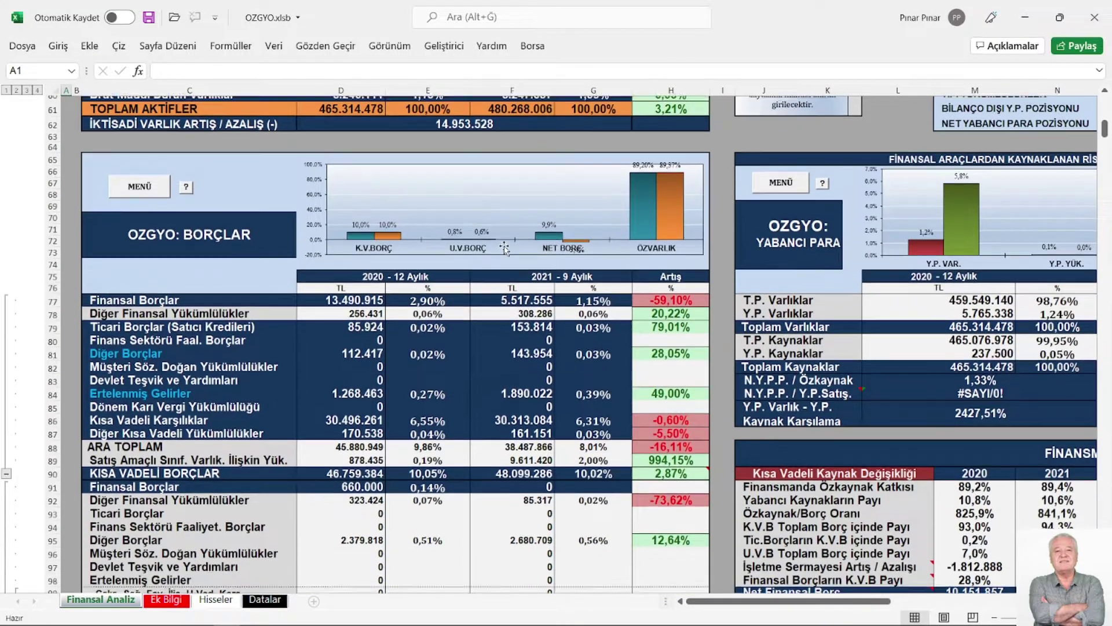
scroll(504, 248, "down", 3)
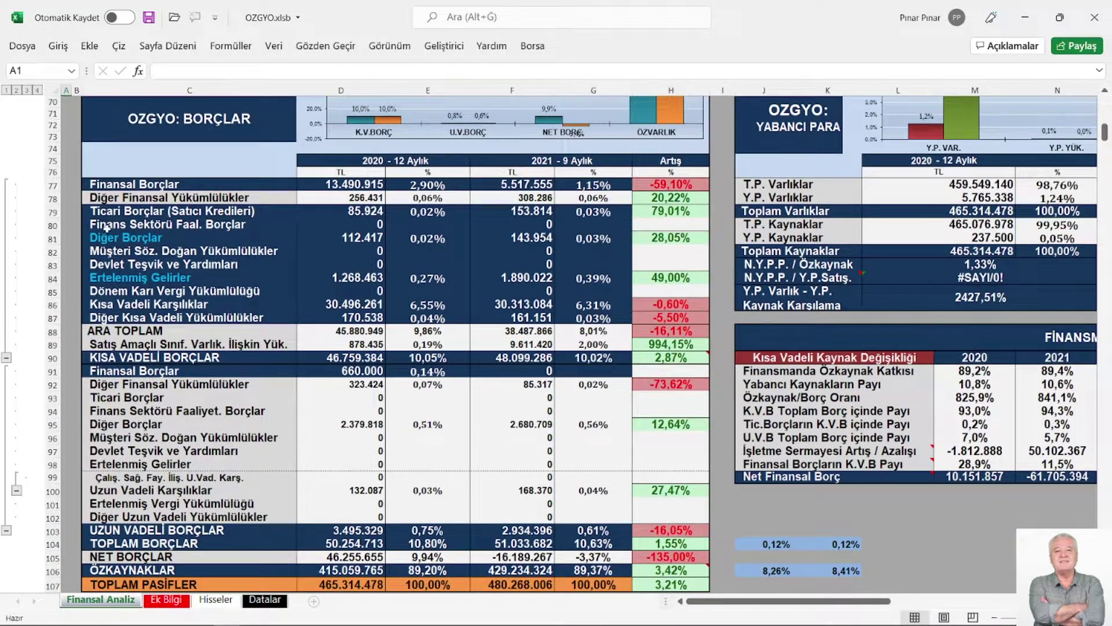
scroll(354, 253, "down", 1)
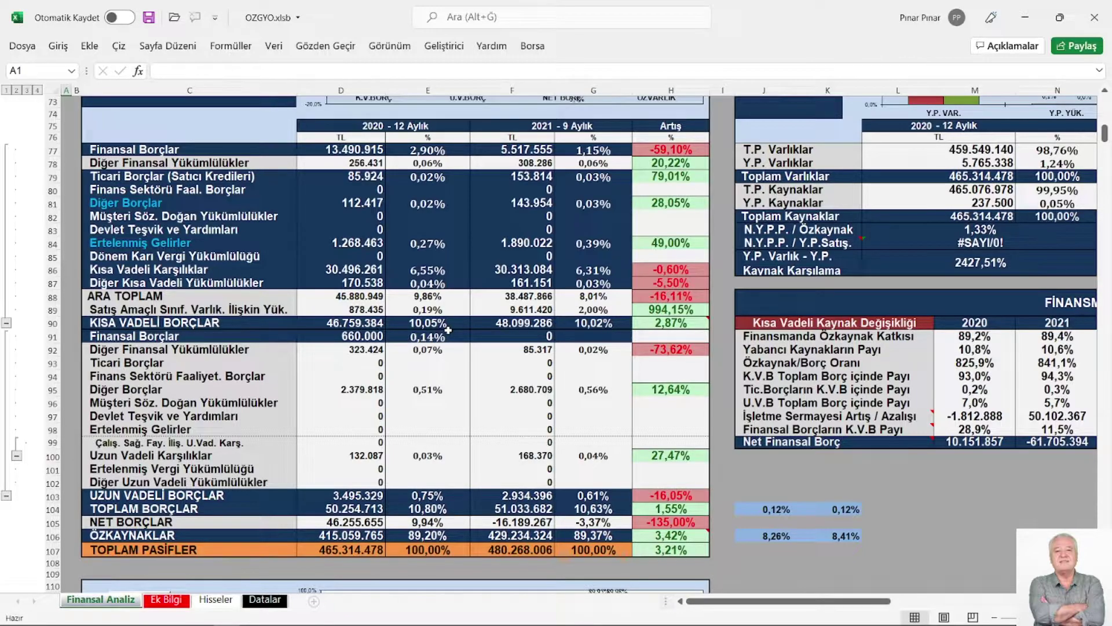
scroll(448, 330, "down", 4)
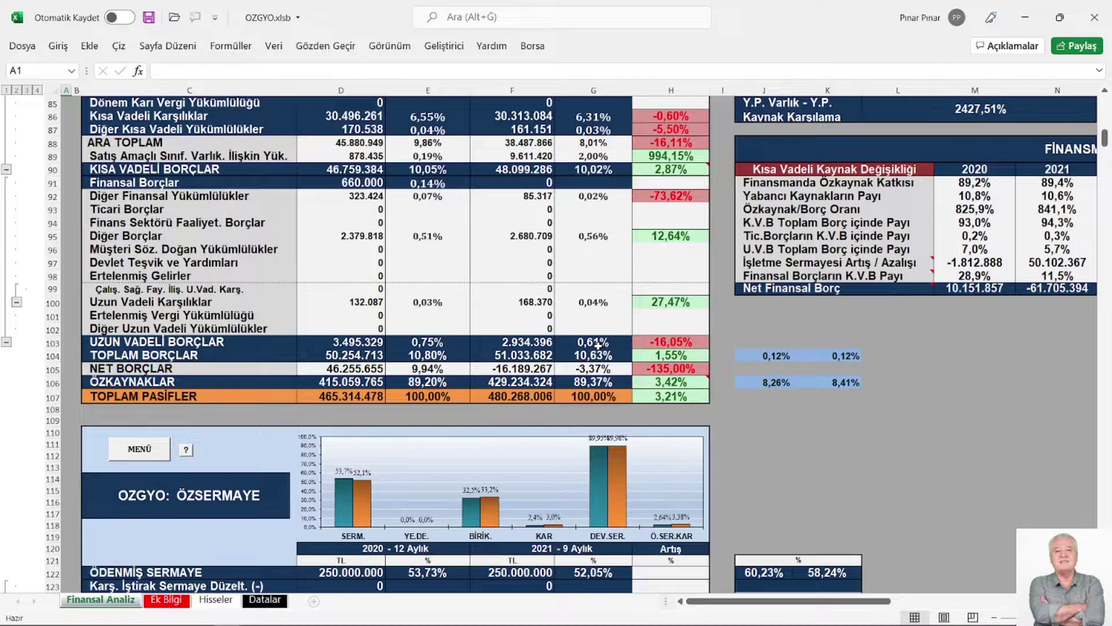
scroll(570, 359, "down", 1)
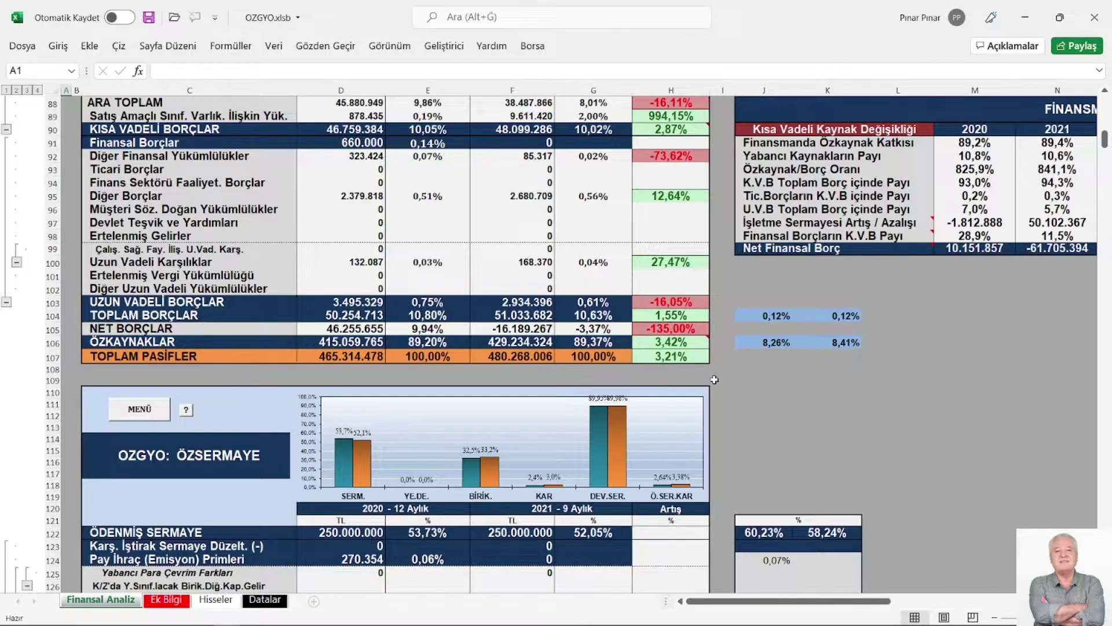
scroll(714, 379, "down", 2)
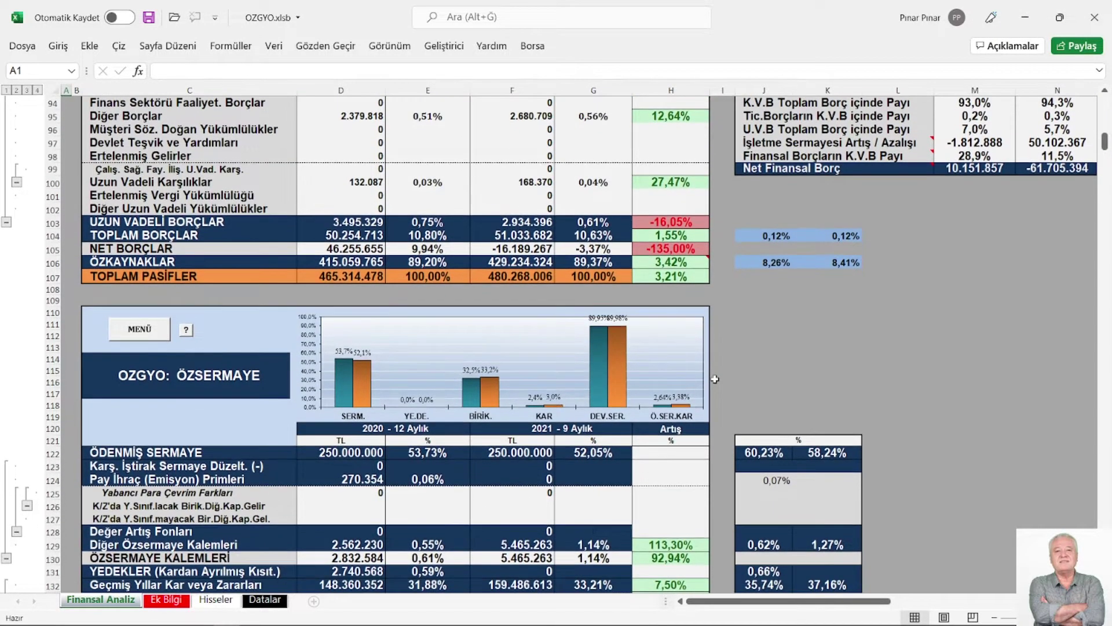
Step: Go to the FİNANSMAN KAYNAKLARINDA DEĞİŞİKLİK table beside the debts and view its full width
scroll(714, 378, "up", 4)
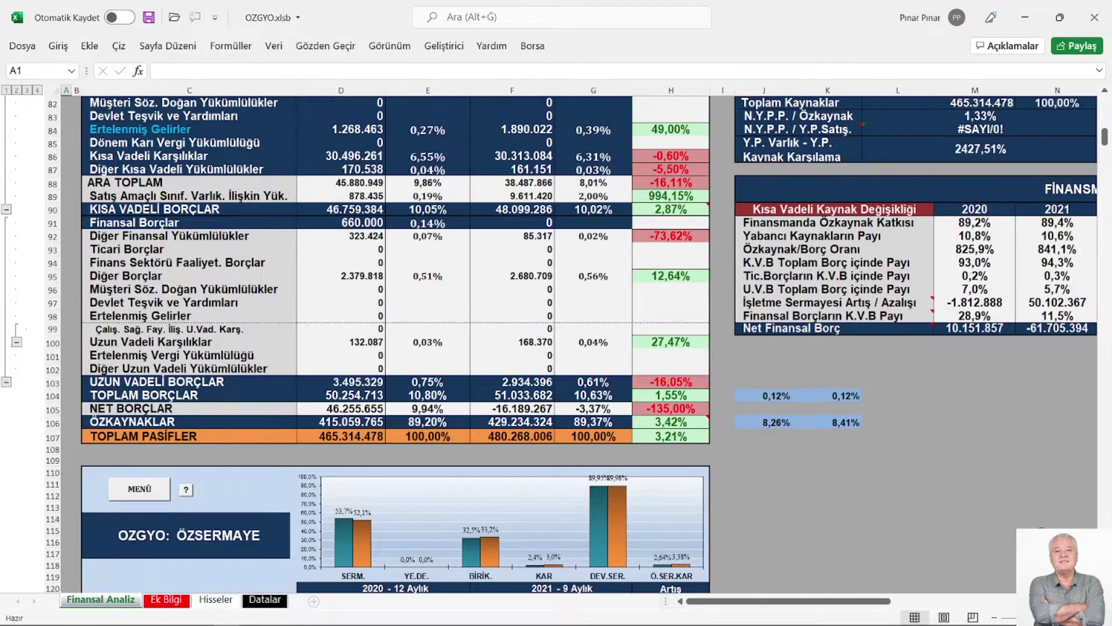
scroll(579, 342, "right", 6)
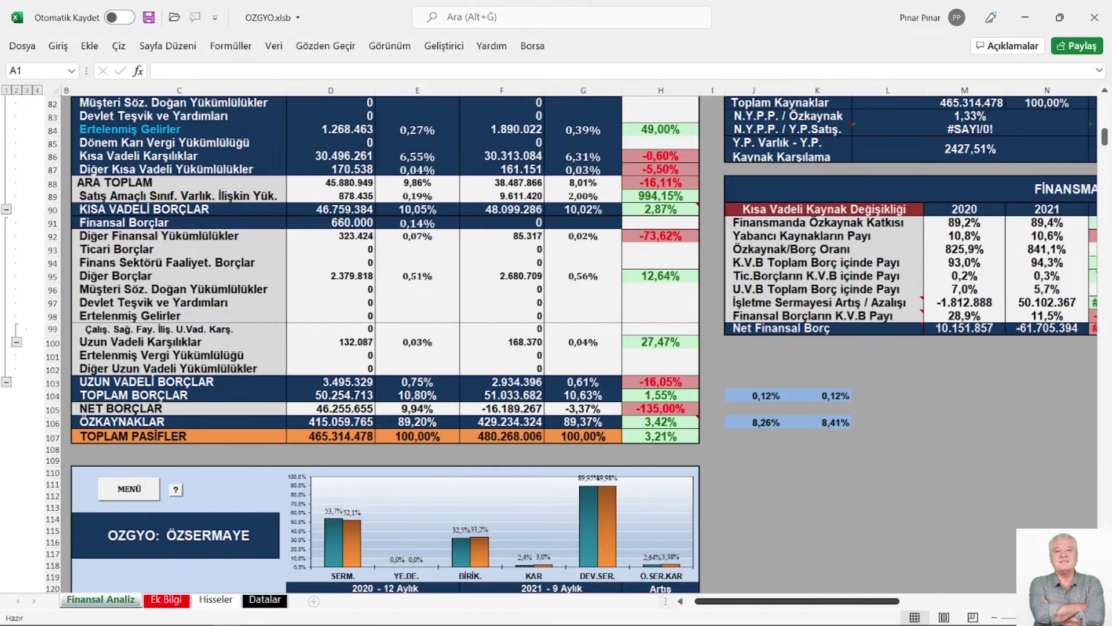
scroll(937, 522, "right", 2)
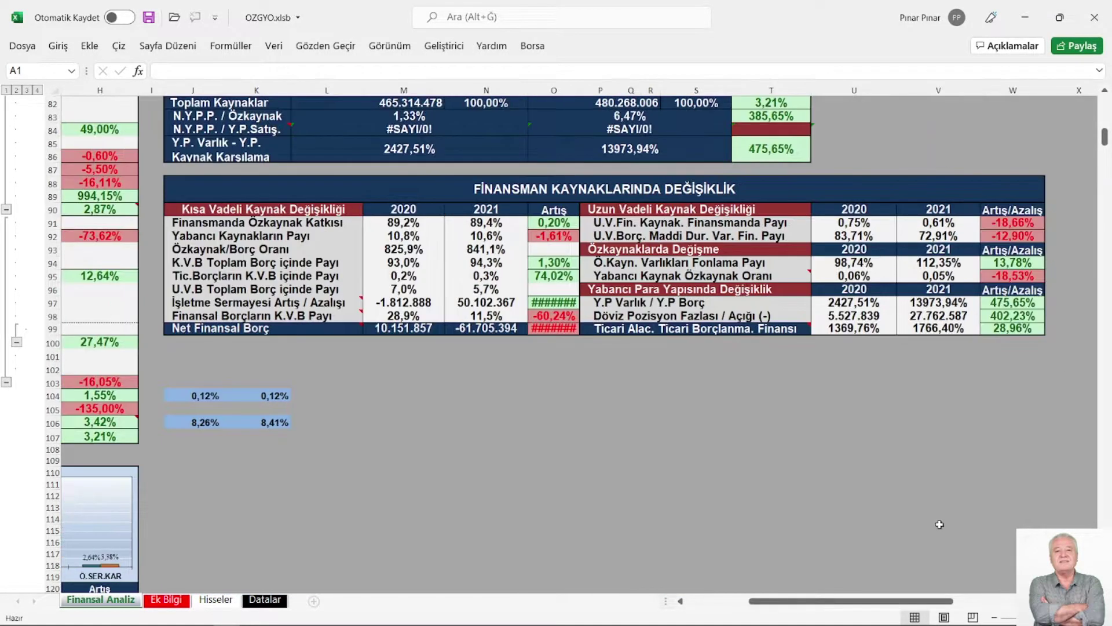
Step: Examine the YABANCI PARA position summary and the foreign currency assets and liabilities table with its chart
scroll(937, 521, "up", 2)
scroll(937, 521, "up", 7)
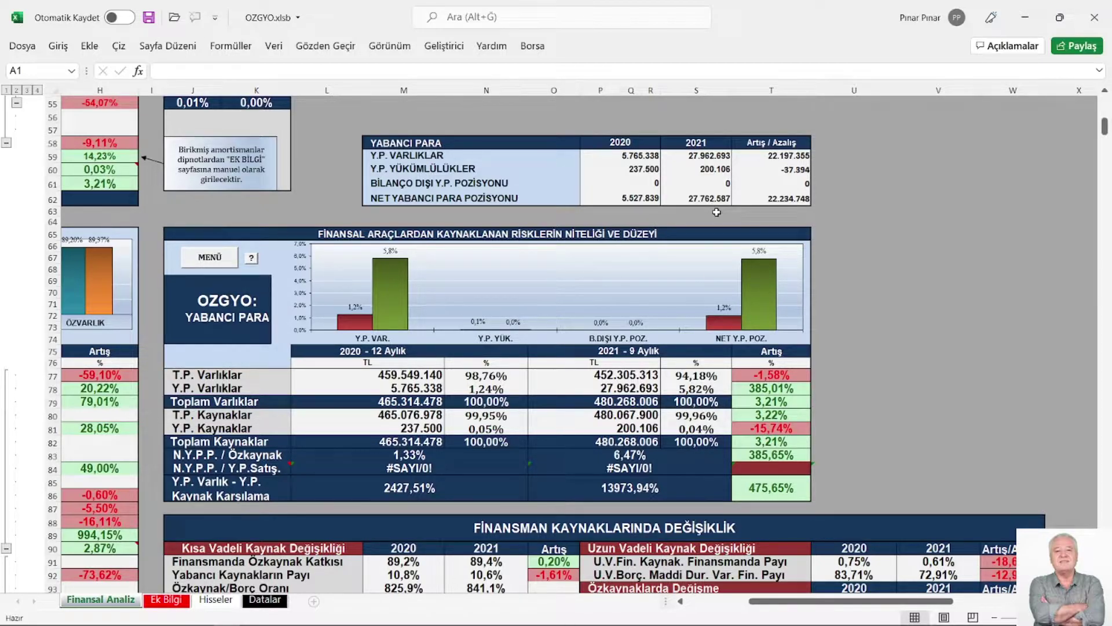
scroll(717, 212, "down", 2)
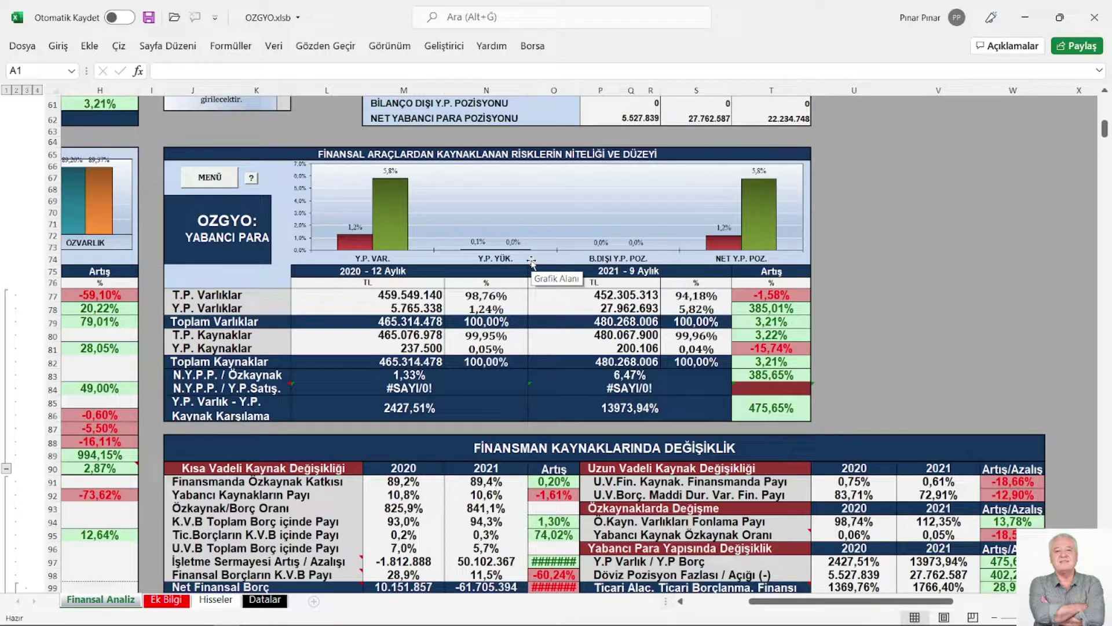
scroll(532, 262, "down", 1)
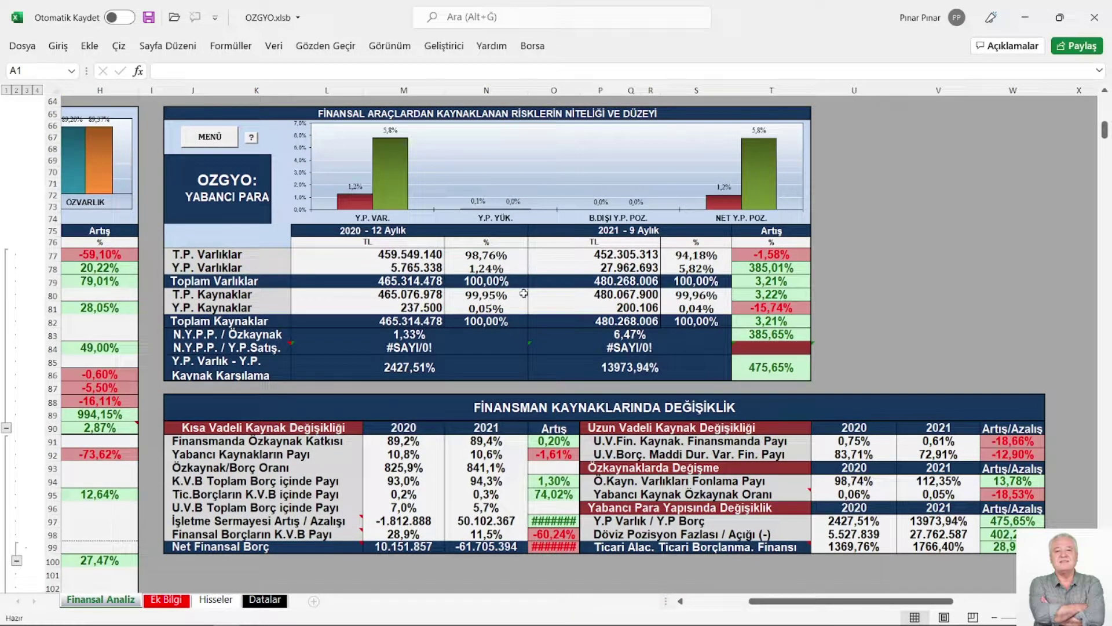
scroll(516, 295, "down", 1)
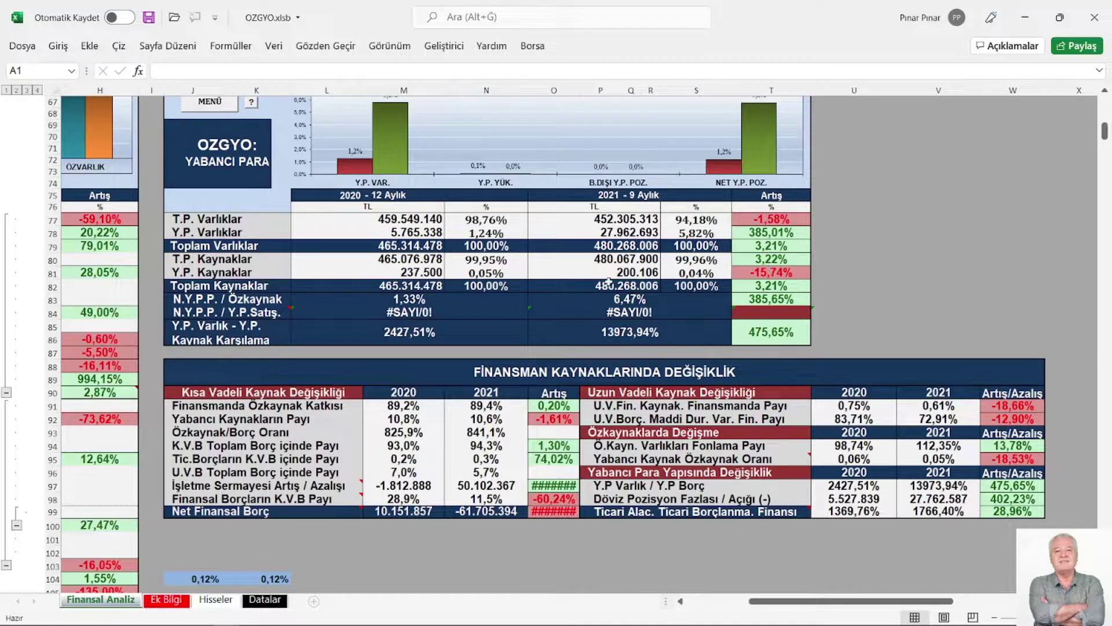
scroll(521, 276, "up", 1)
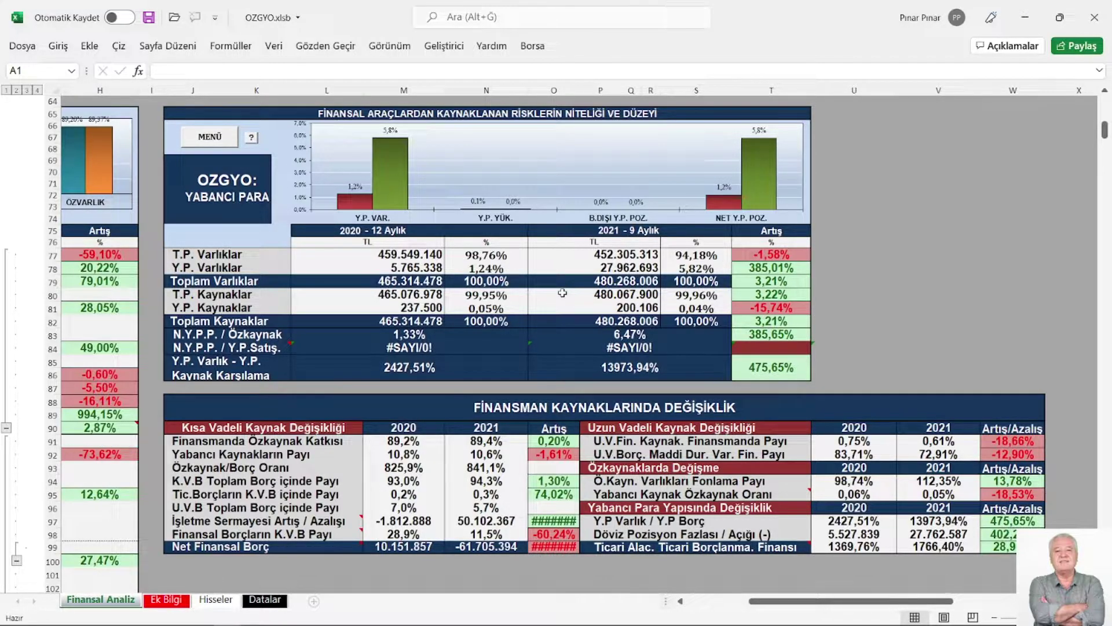
Step: Widen column O slightly so the Artış percentages in the FİNANSMAN KAYNAKLARINDA DEĞİŞİKLİK table fit
scroll(562, 293, "down", 5)
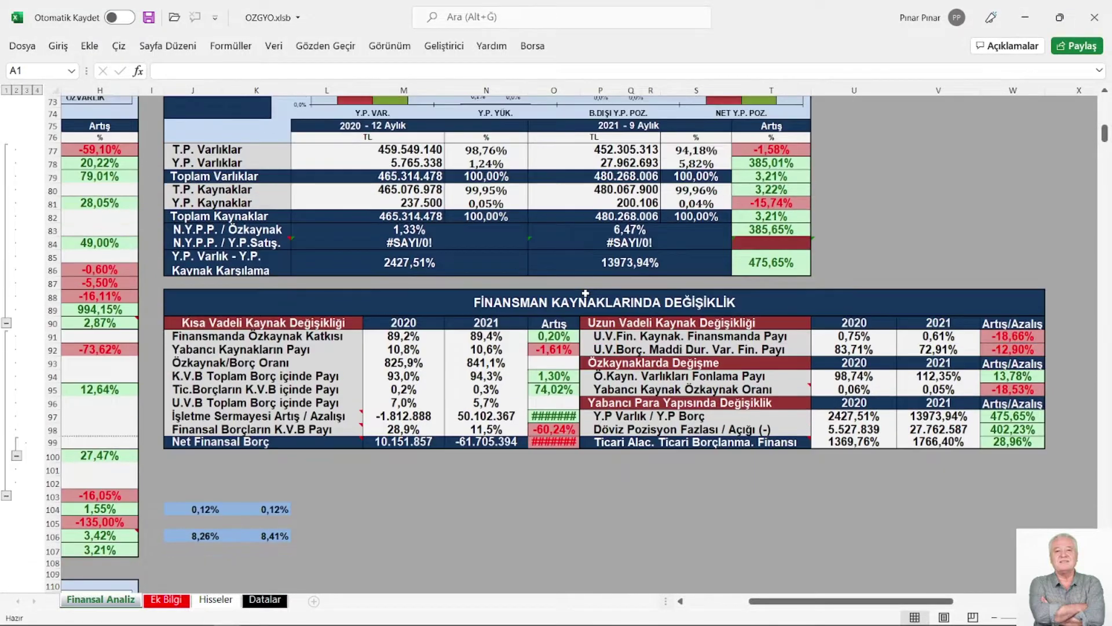
scroll(574, 293, "down", 1)
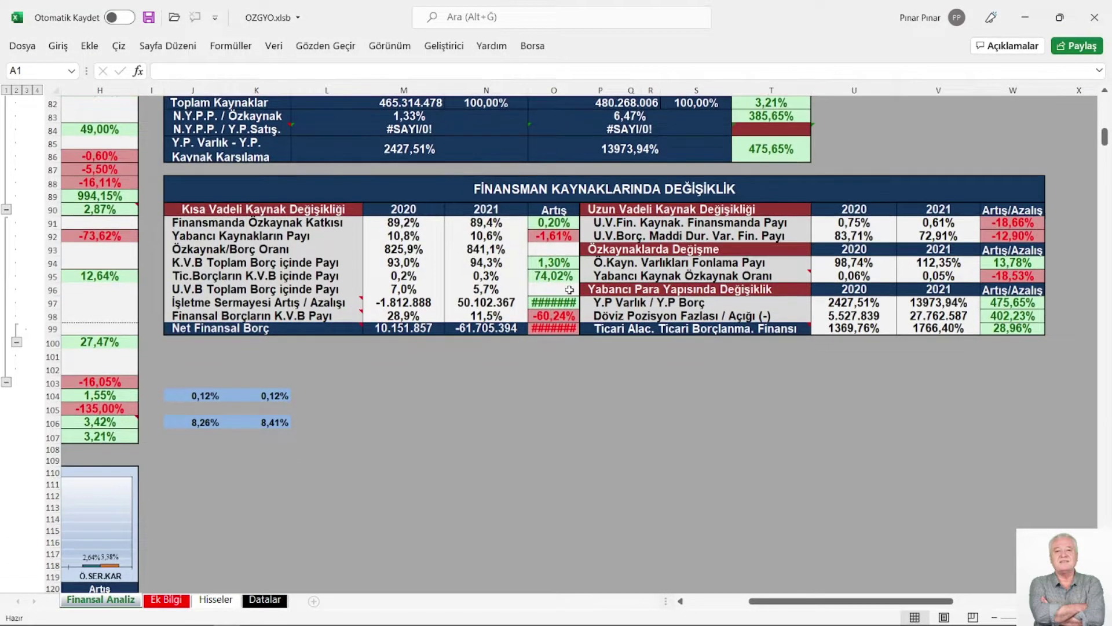
left_click_drag(579, 91, 596, 93)
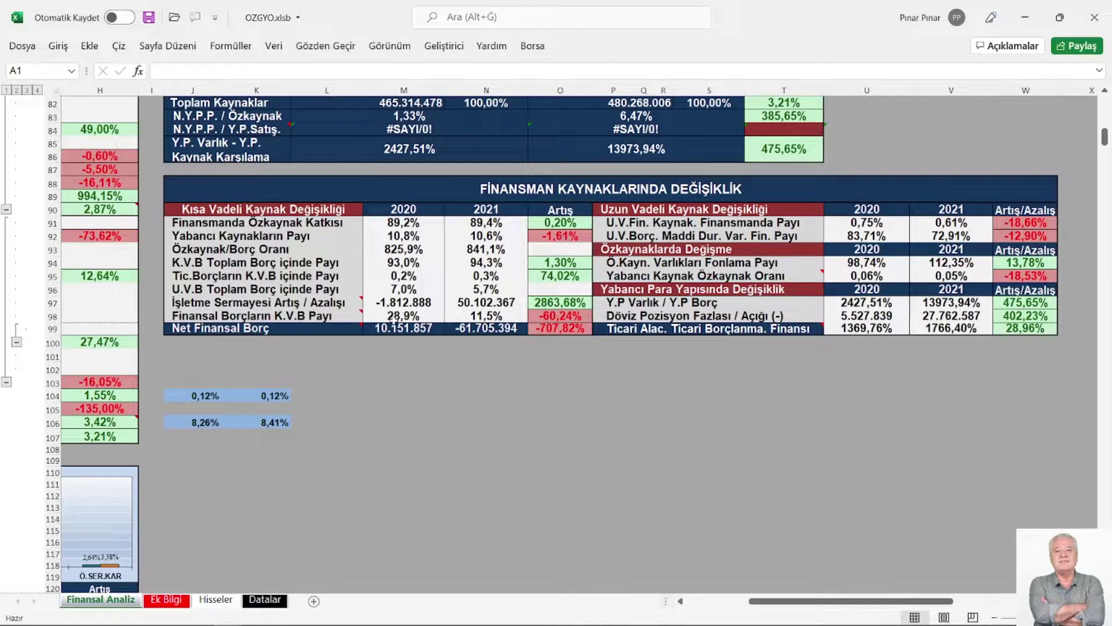
Step: Review the short-term, long-term, equity and foreign currency changes in the financing table, including the notes on its row labels
mouse_move(274, 314)
mouse_move(325, 316)
scroll(489, 353, "down", 1)
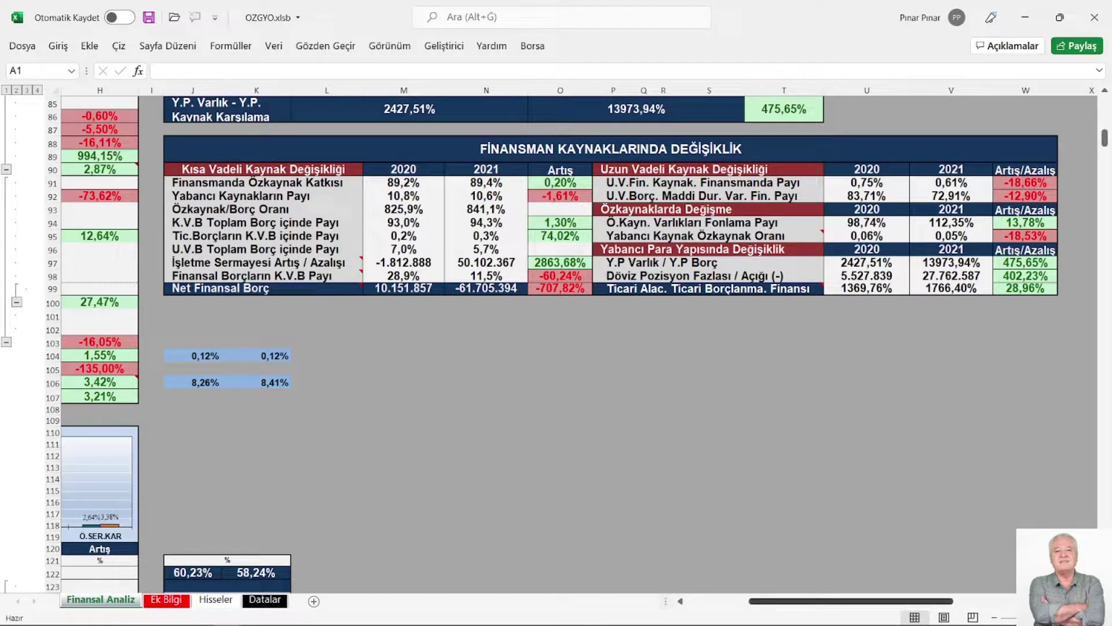
scroll(747, 402, "right", 3)
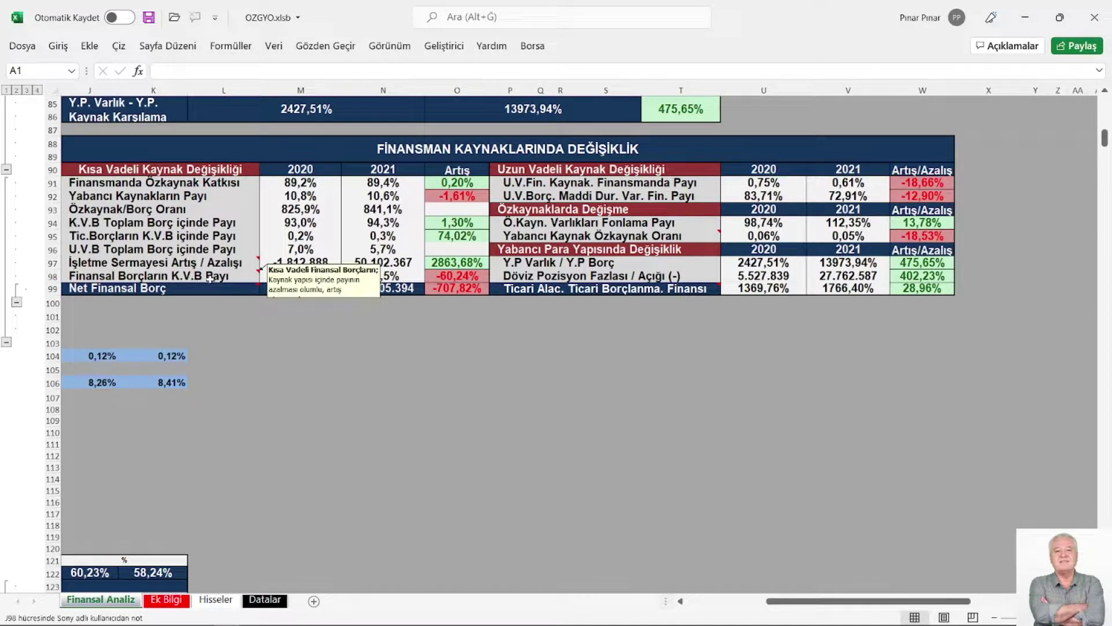
mouse_move(246, 288)
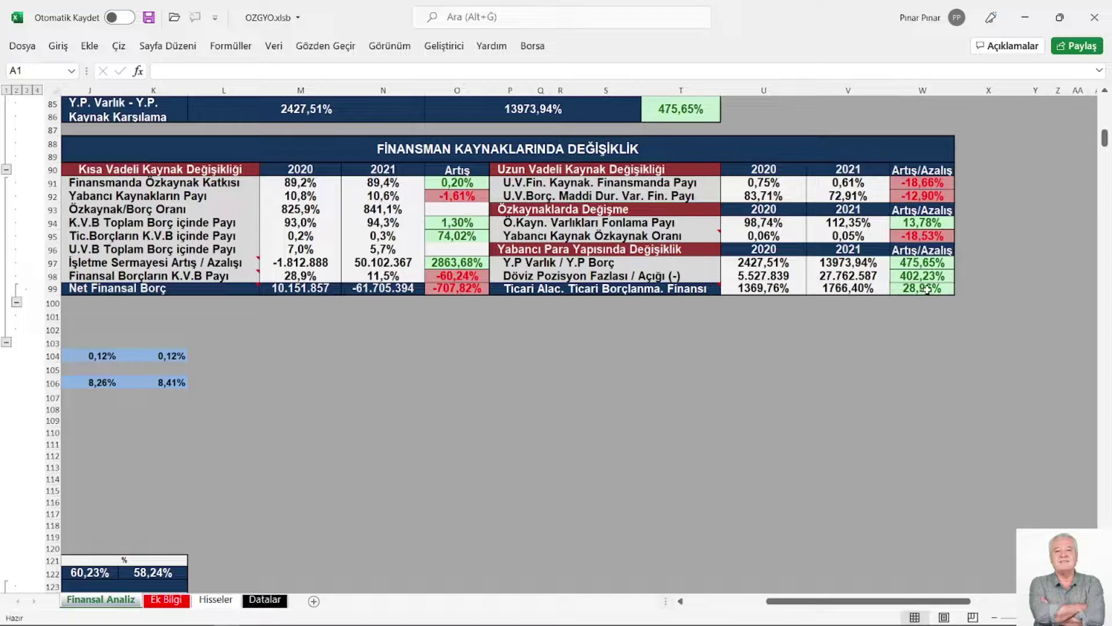
Step: Examine the OZGYO ÖZSERMAYE table and its chart, along with the BİLANÇO DENGESİ check beneath it
left_click(700, 601)
scroll(556, 421, "down", 5)
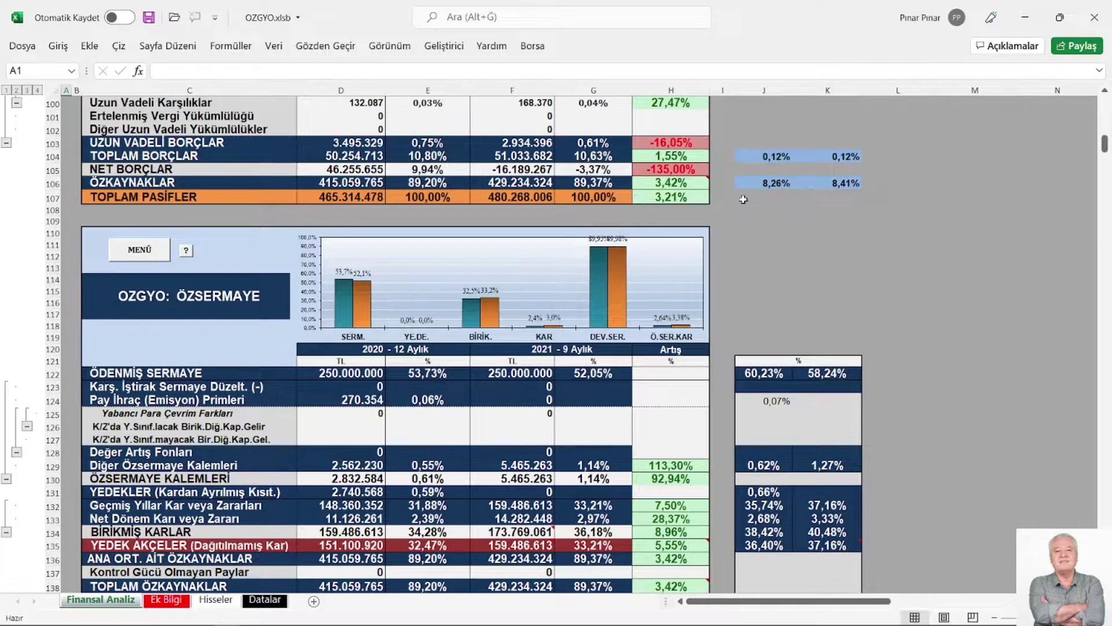
scroll(488, 279, "down", 3)
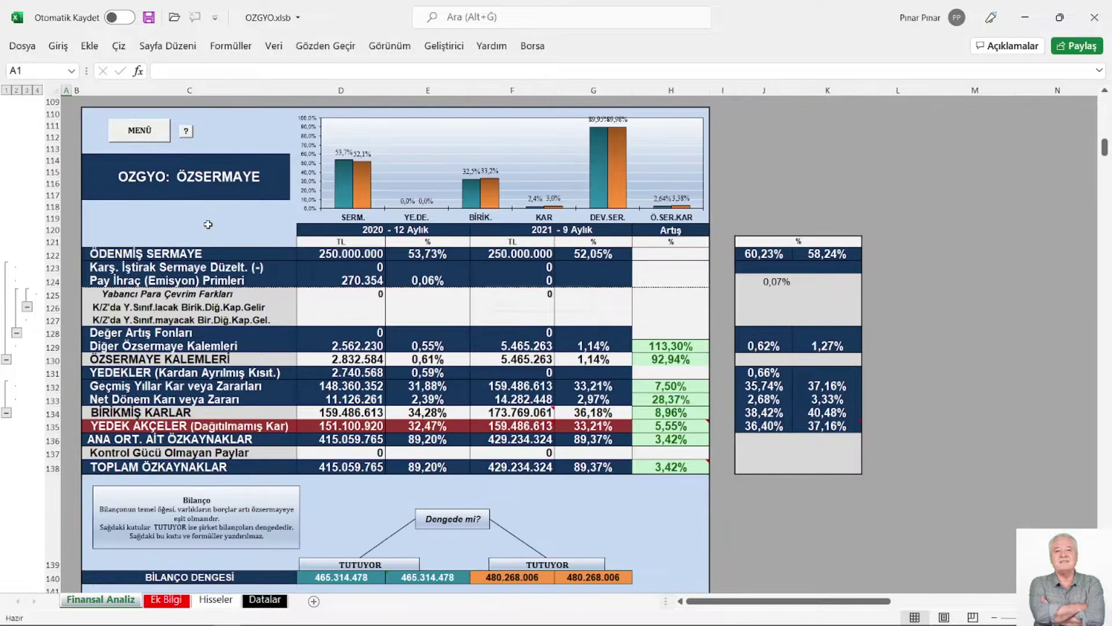
scroll(327, 250, "down", 2)
scroll(348, 264, "up", 2)
mouse_move(489, 196)
Step: Return to the main menu and open the KARLILIK results covering company and partner profitability
left_click(143, 133)
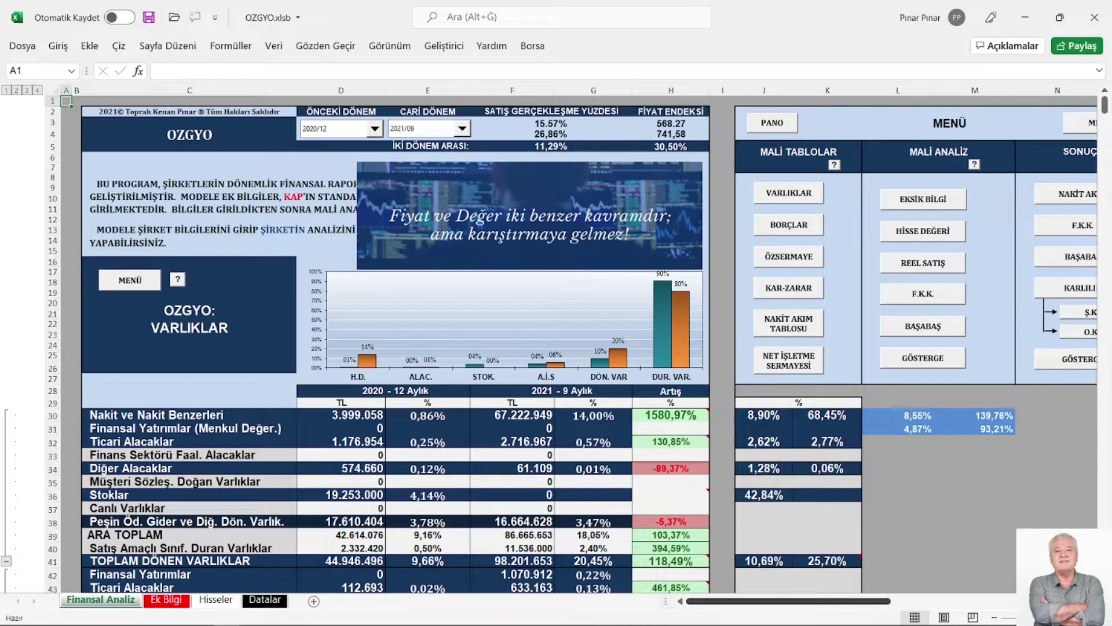
scroll(578, 345, "right", 1)
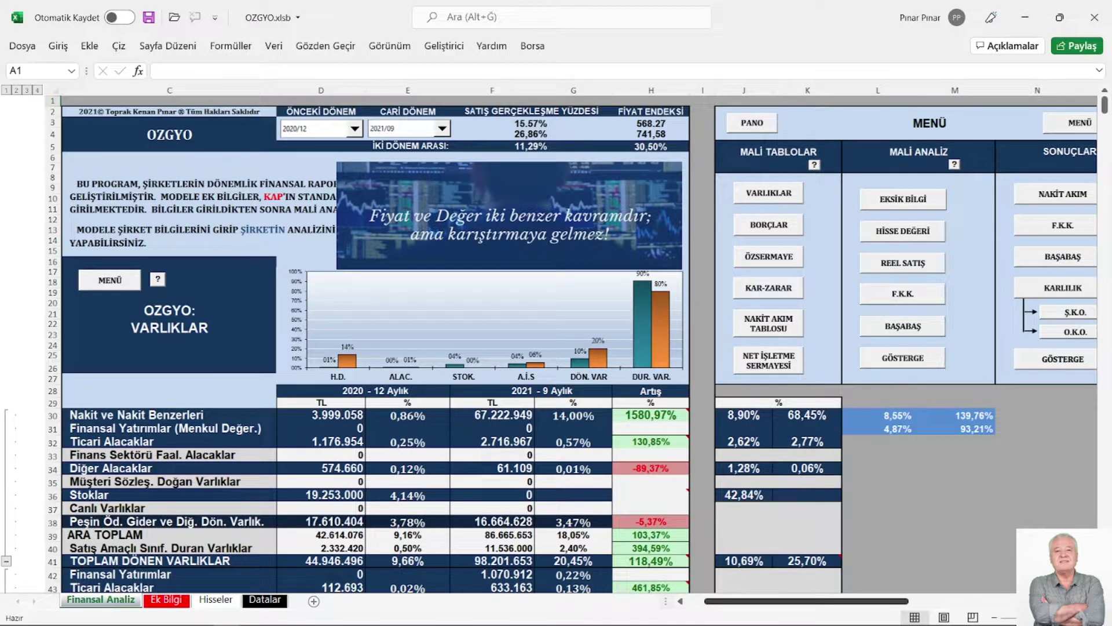
left_click(1063, 288)
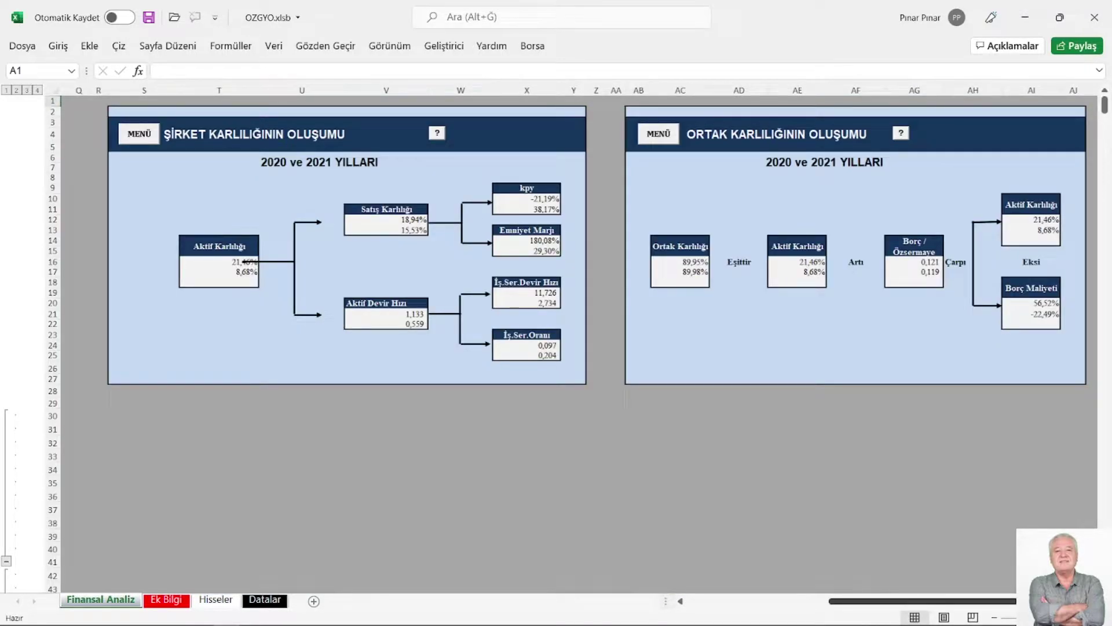
scroll(466, 342, "right", 1)
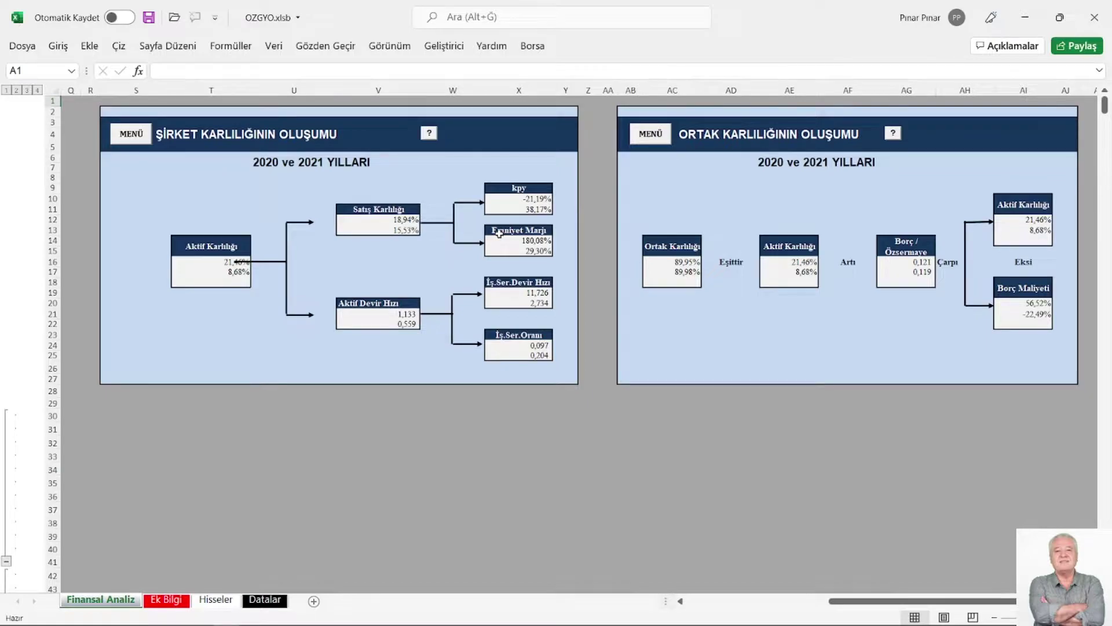